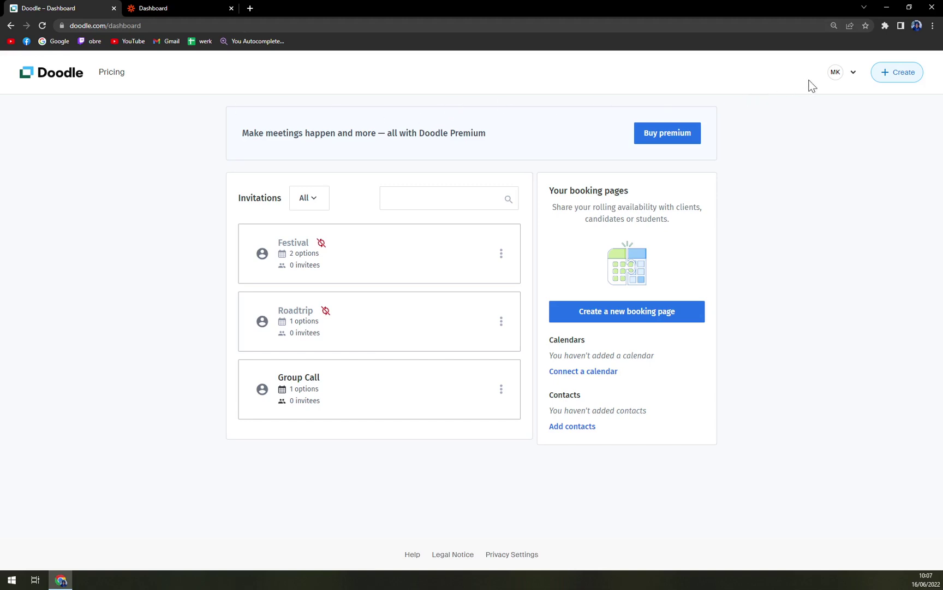
Open Doodle's Apps & Integrations settings and bring up a premium integration's Pro upgrade prompt.
left_click(851, 77)
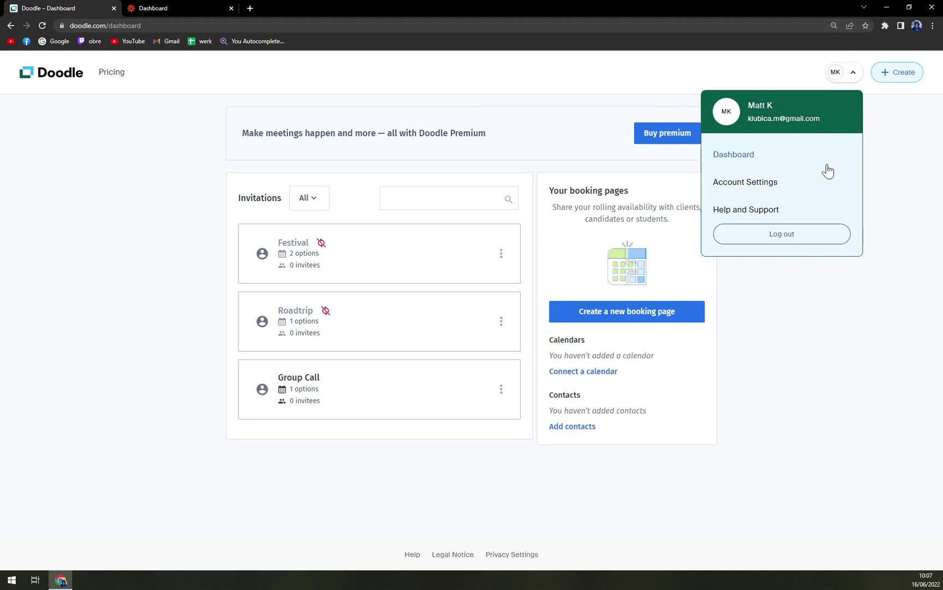
left_click(780, 186)
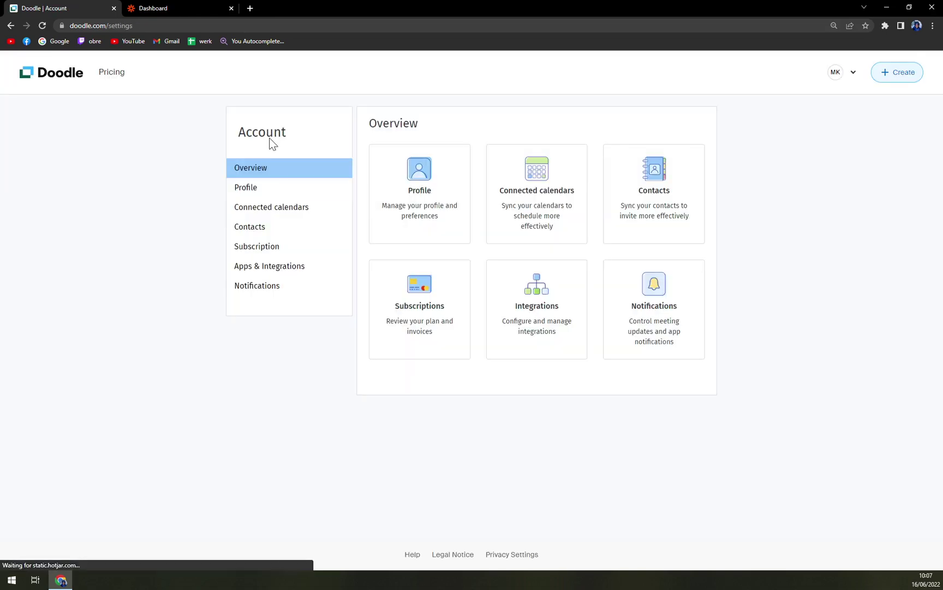
left_click(256, 268)
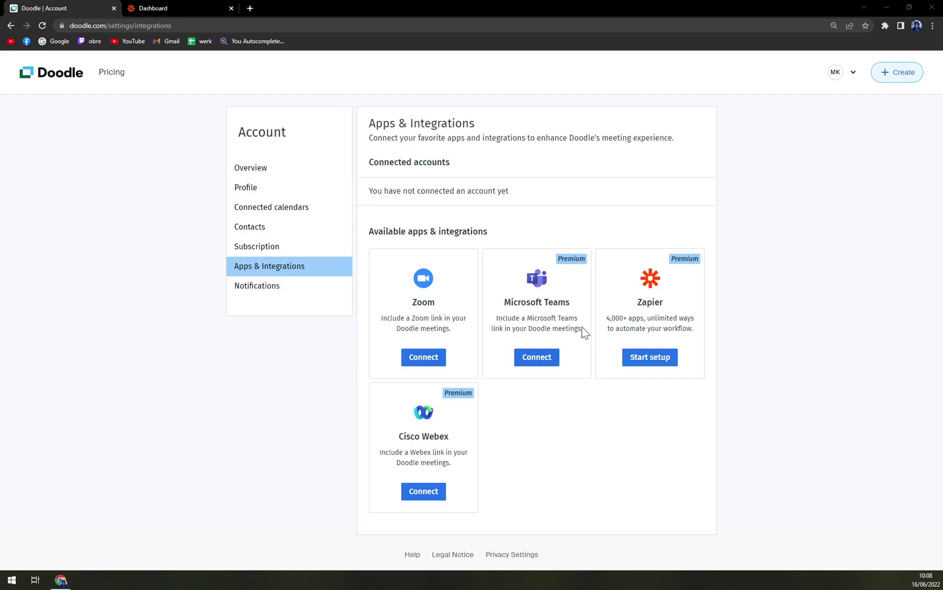
left_click(545, 360)
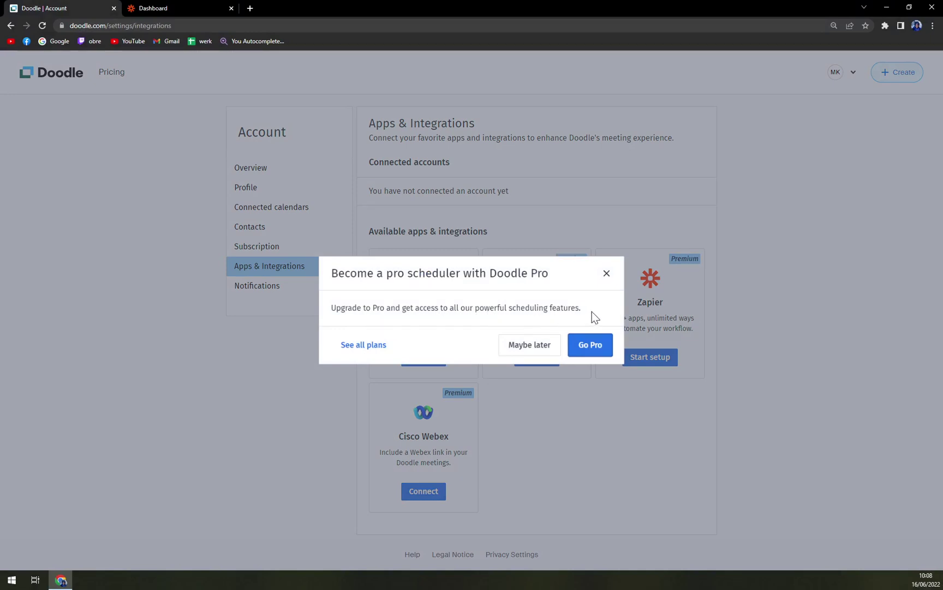
Browse the Doodle Pro checkout form and plan list, then go back without buying.
left_click(592, 344)
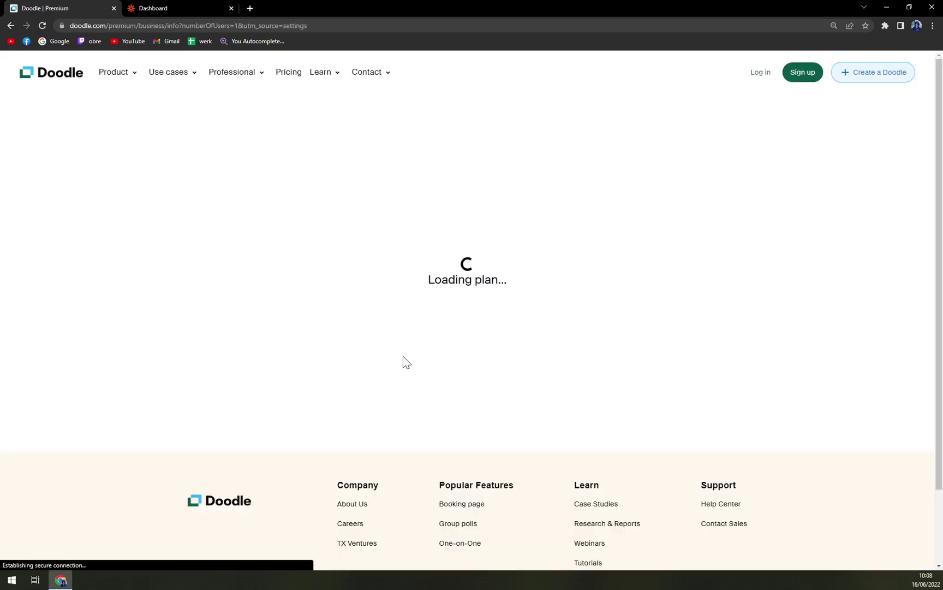
scroll(490, 353, "down", 3)
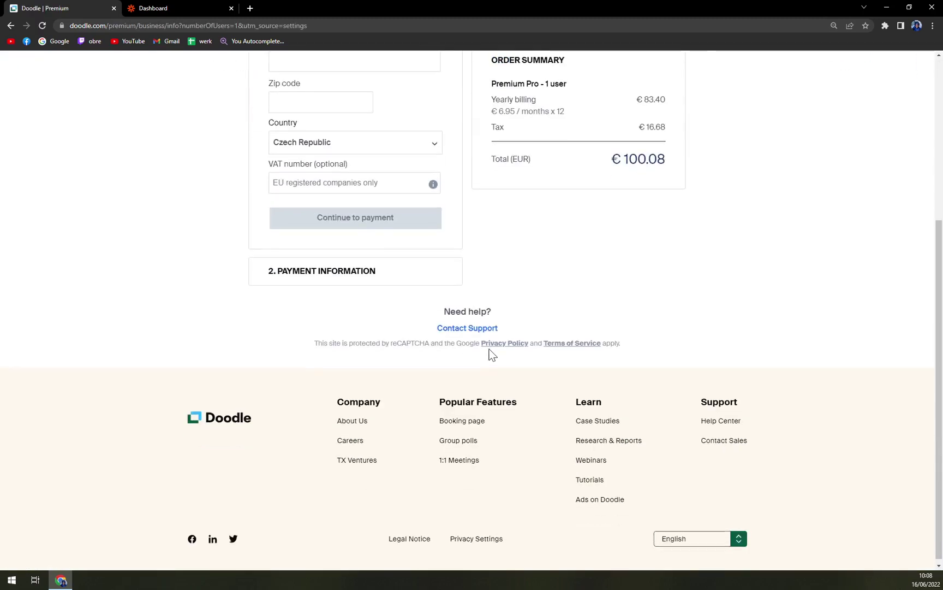
scroll(490, 354, "up", 3)
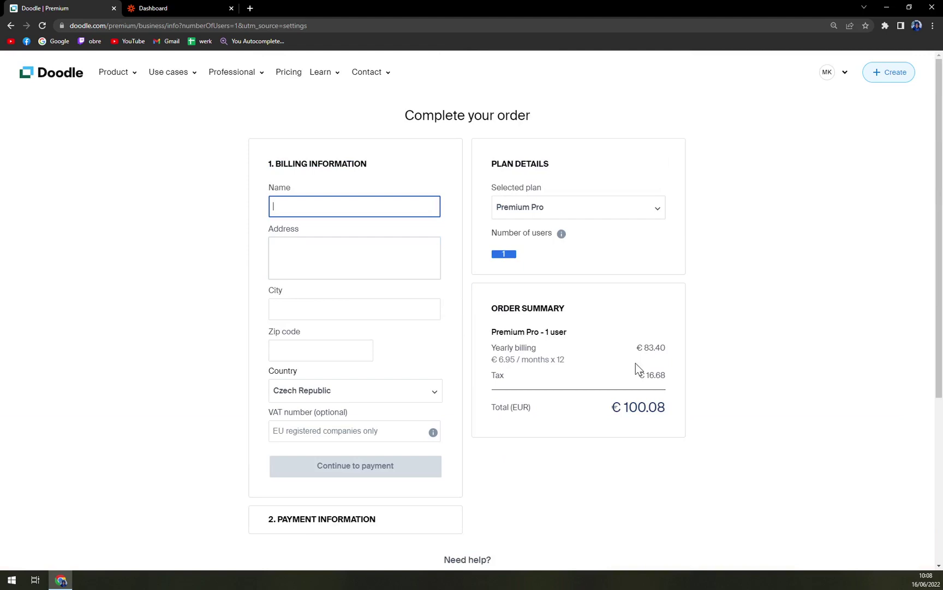
left_click_drag(611, 407, 682, 413)
left_click(683, 411)
left_click(634, 213)
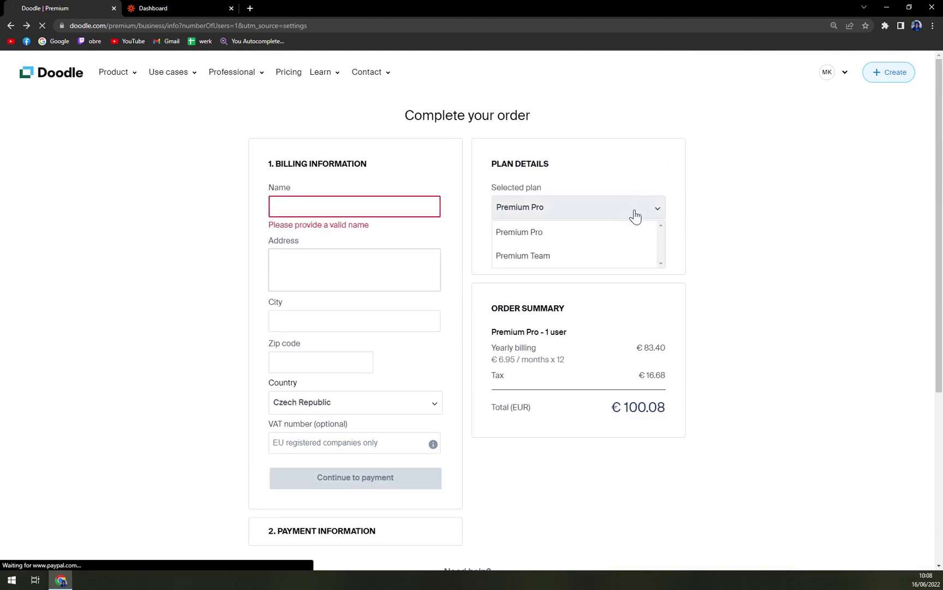
key("alt+Left")
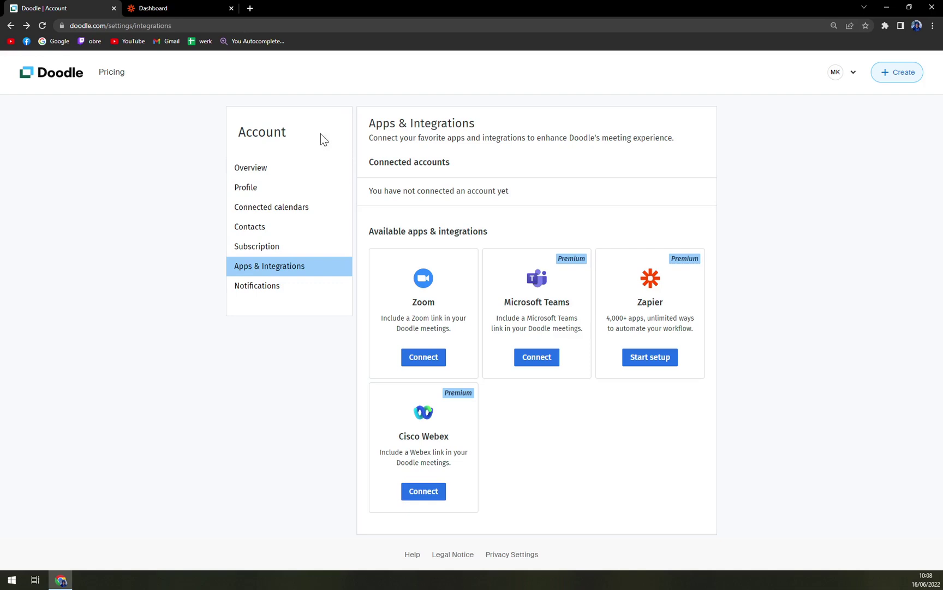
Switch from the Doodle tabs to the Zapier Dashboard tab.
left_click(184, 8)
left_click(88, 6)
left_click(171, 7)
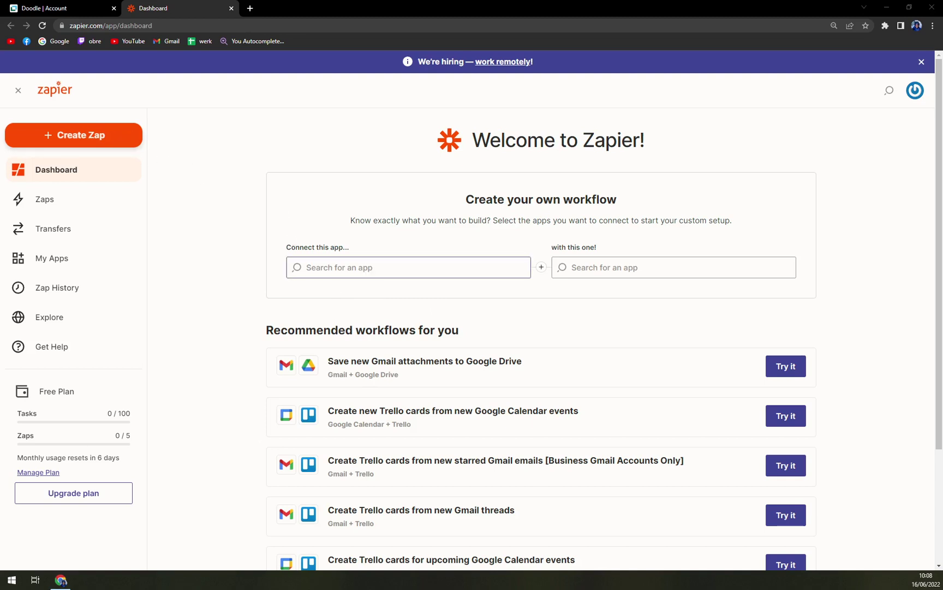
Choose Doodle and Microsoft Teams as the two apps to connect.
left_click(409, 267)
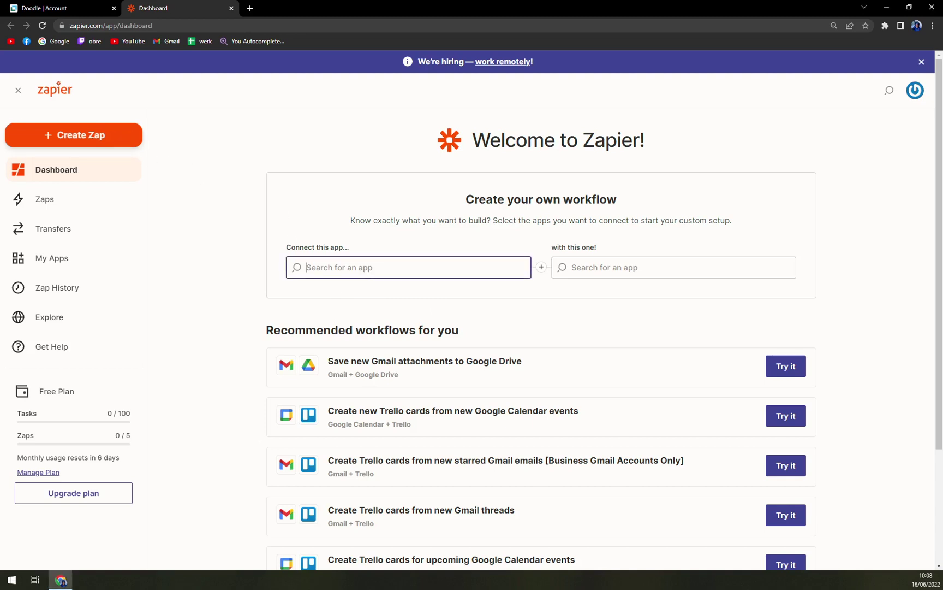
type("doodle")
left_click(337, 298)
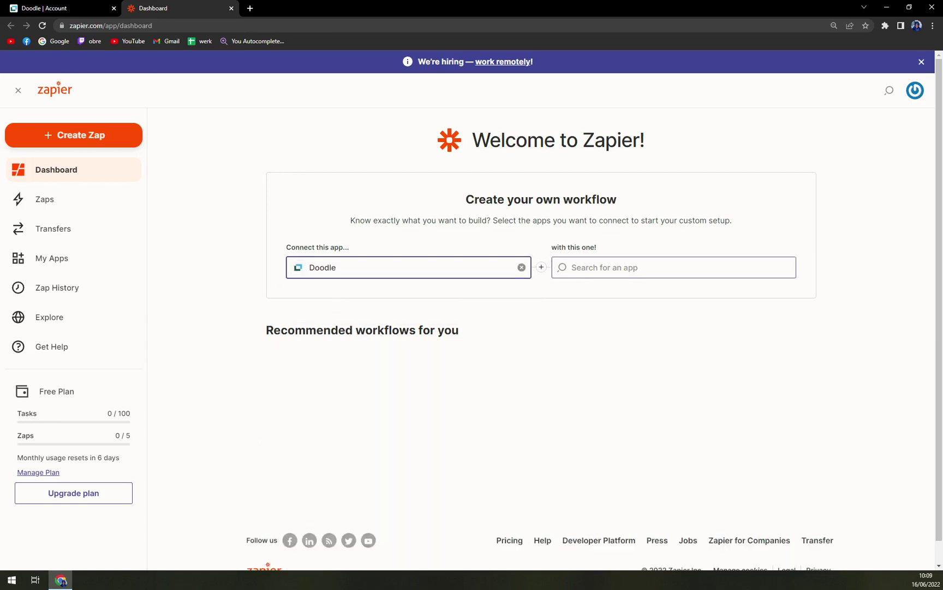
type("tea")
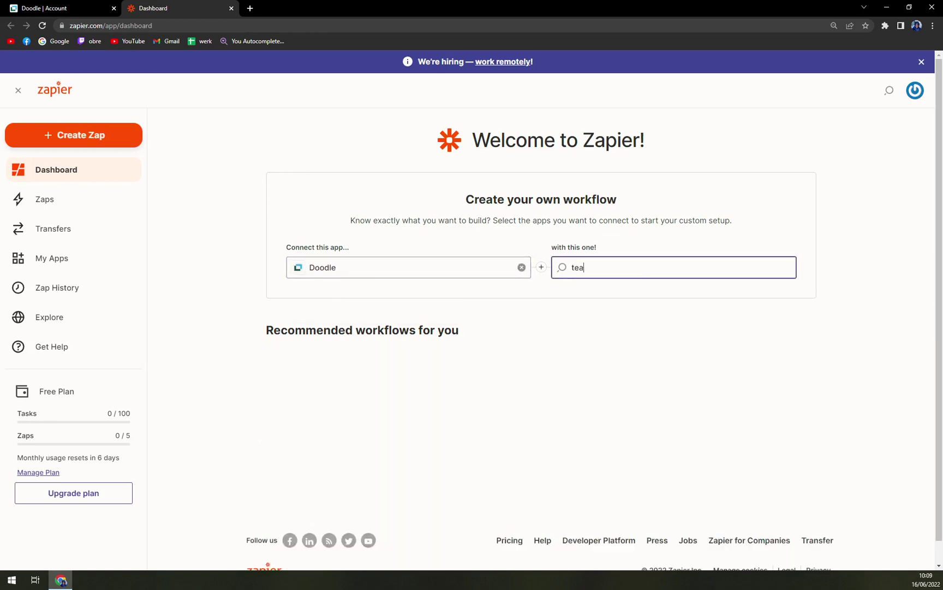
type("ms")
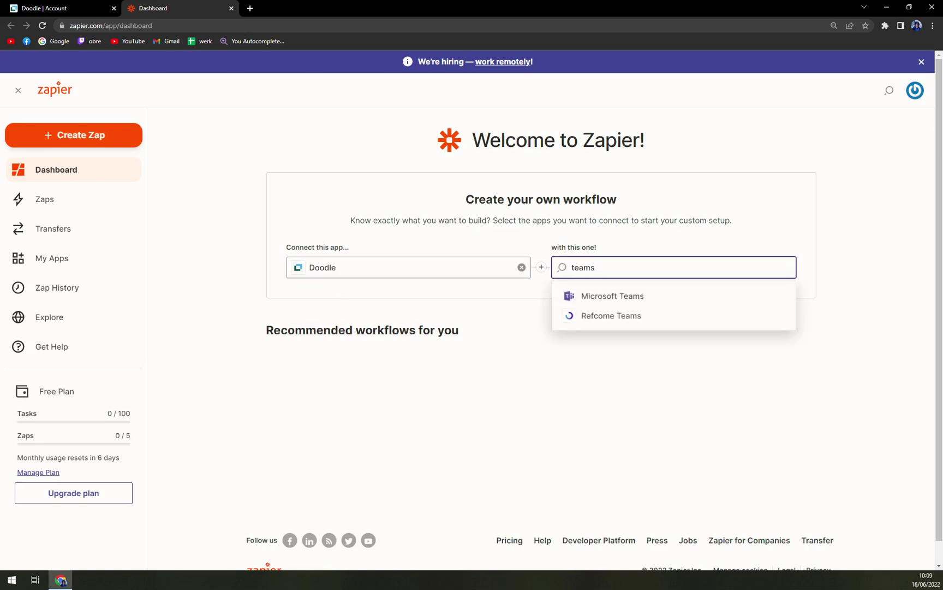
left_click(632, 306)
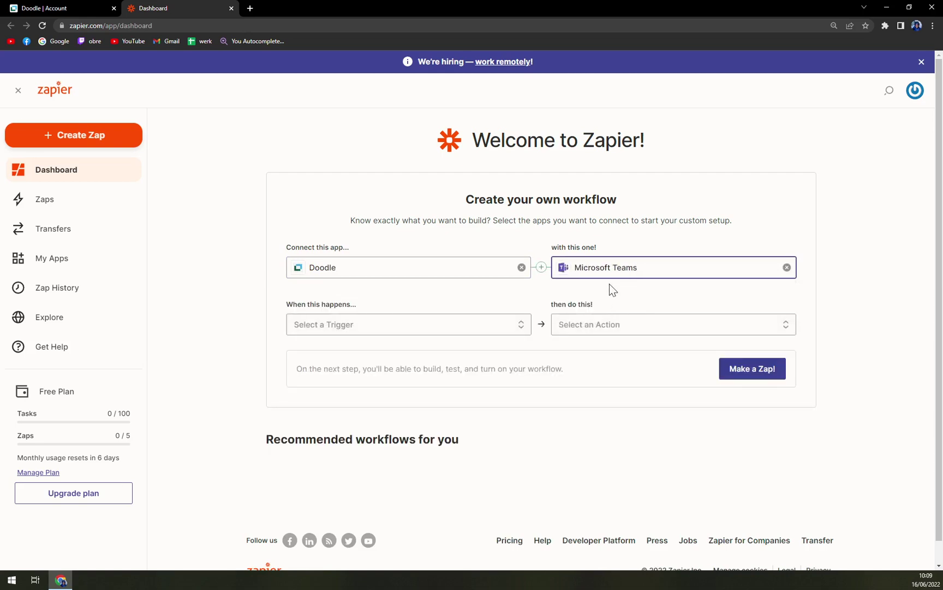
Pick trigger Doodle Event Updated and action Send Chat Message, then make the Zap.
left_click(360, 328)
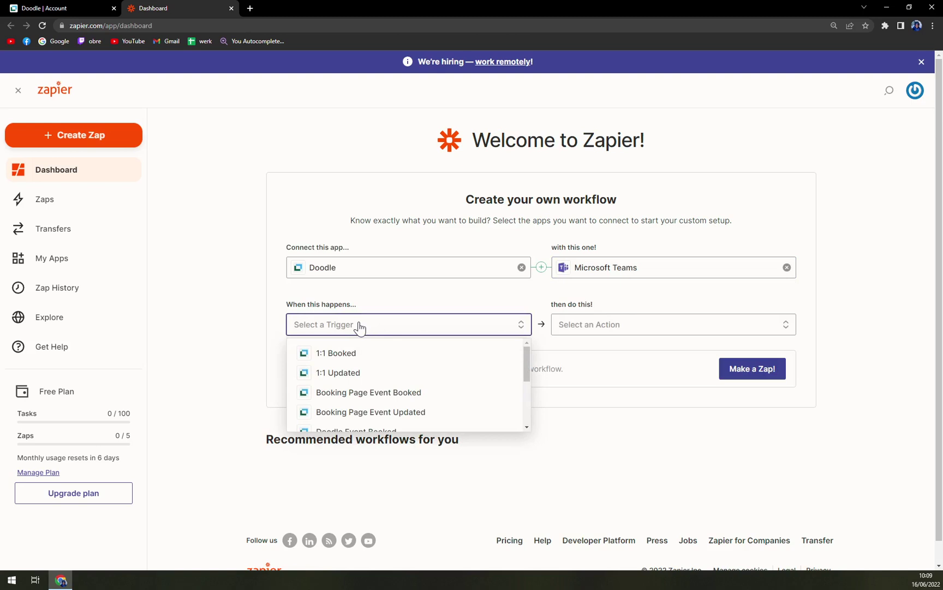
scroll(391, 391, "down", 1)
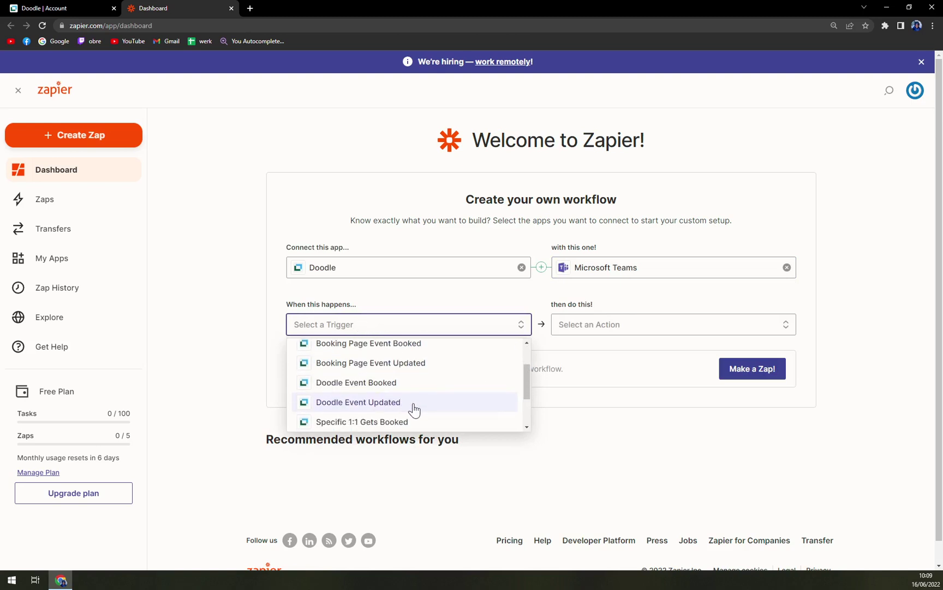
scroll(405, 394, "down", 2)
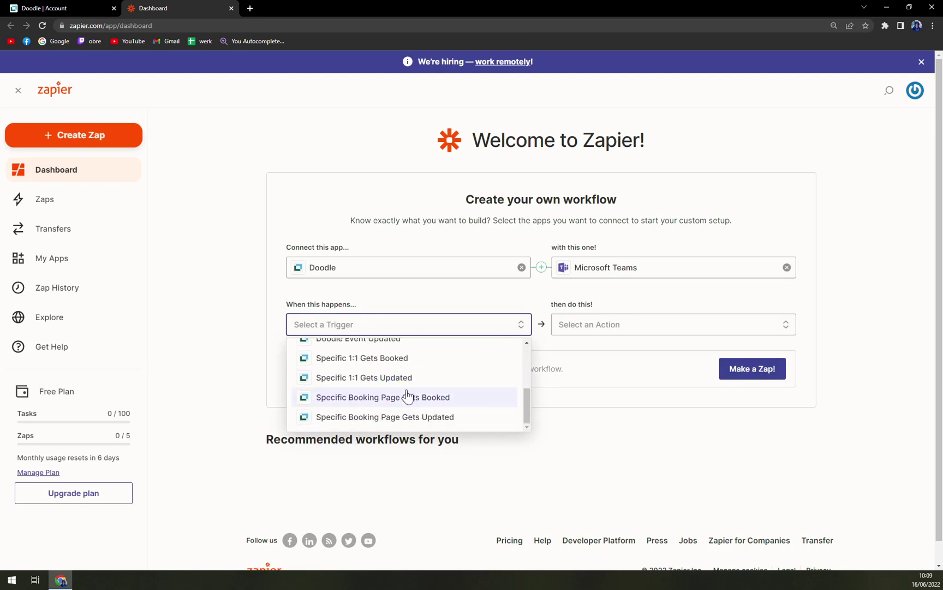
scroll(409, 407, "up", 1)
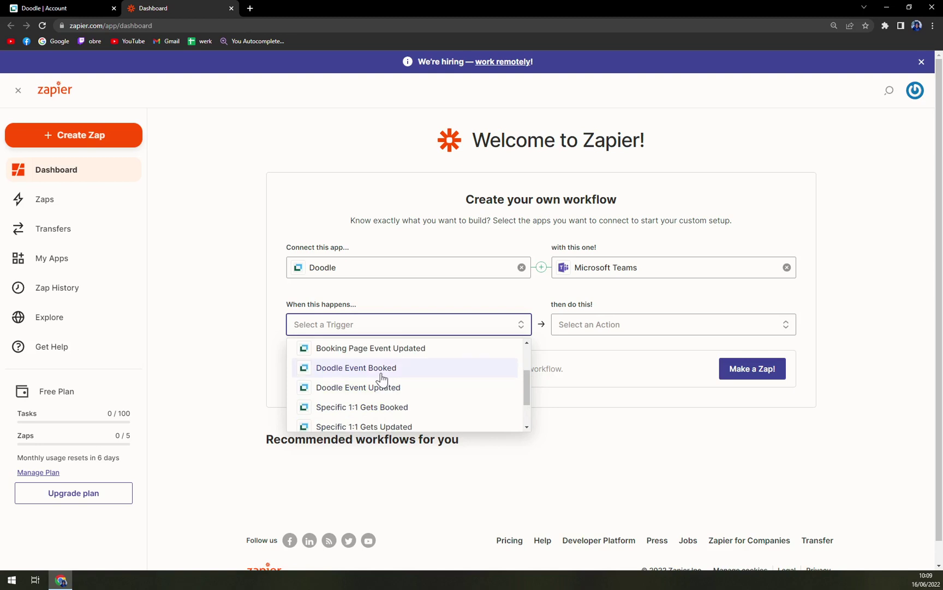
left_click(377, 387)
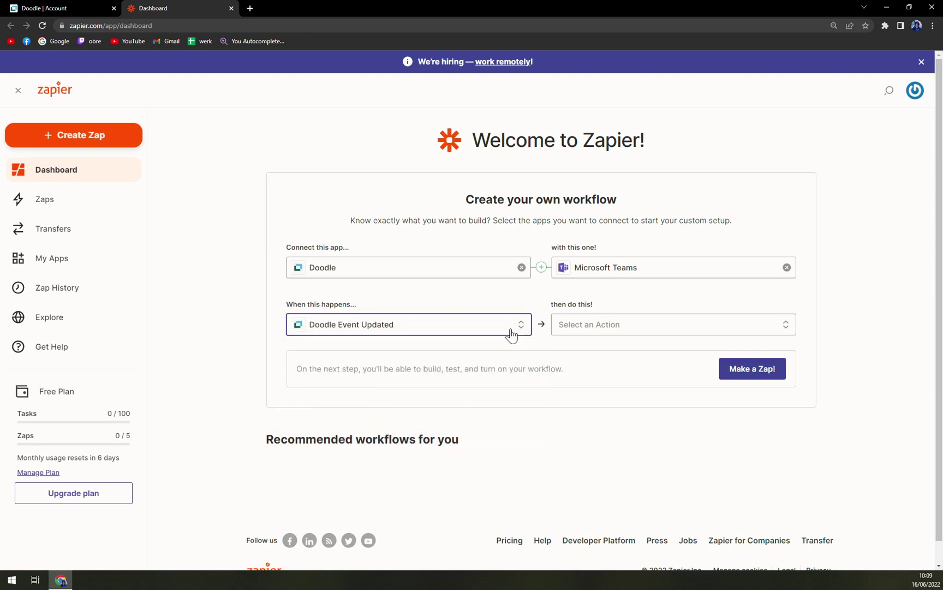
left_click(581, 330)
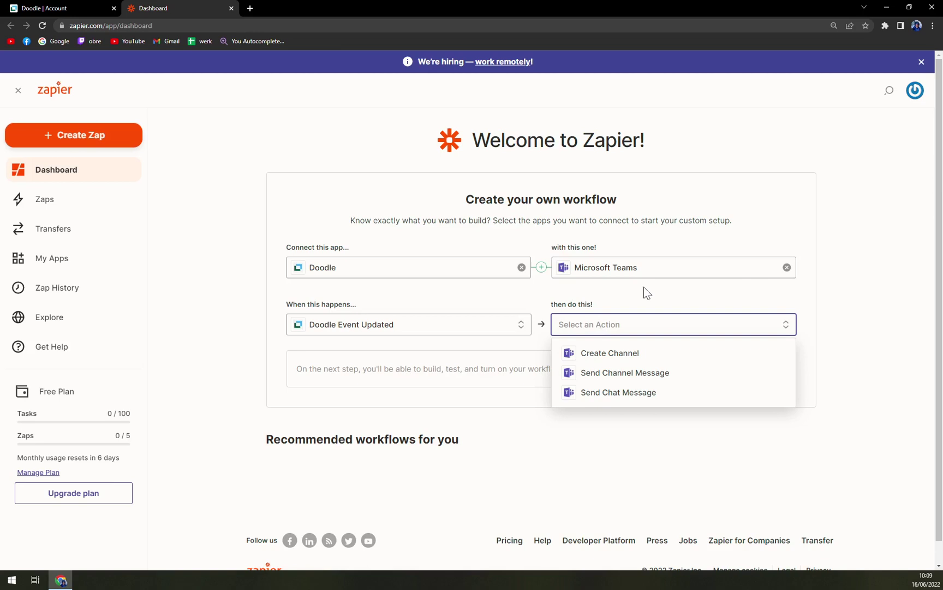
left_click(656, 394)
left_click(766, 371)
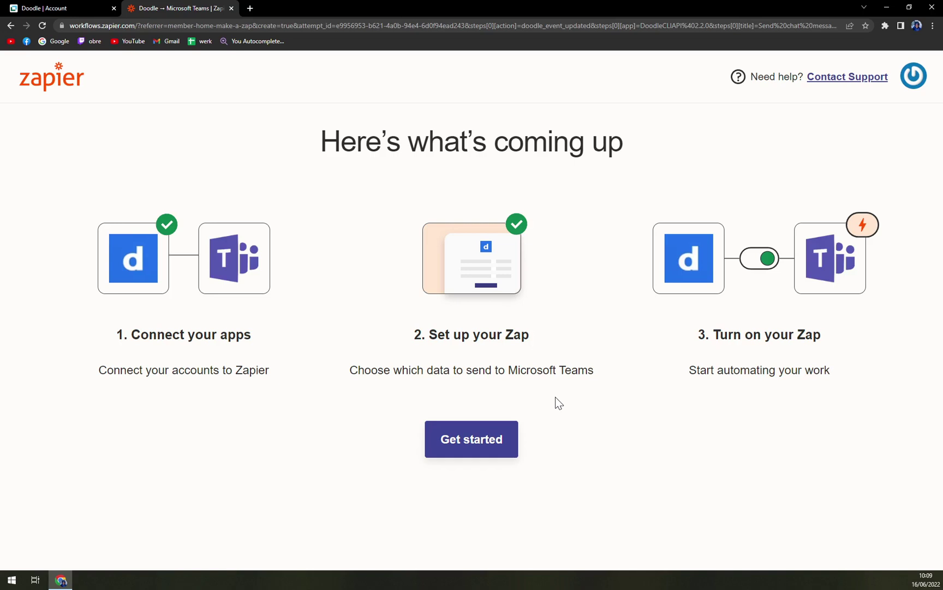
Connect a Doodle account to the Zap, closing the error popup, and continue.
left_click(472, 453)
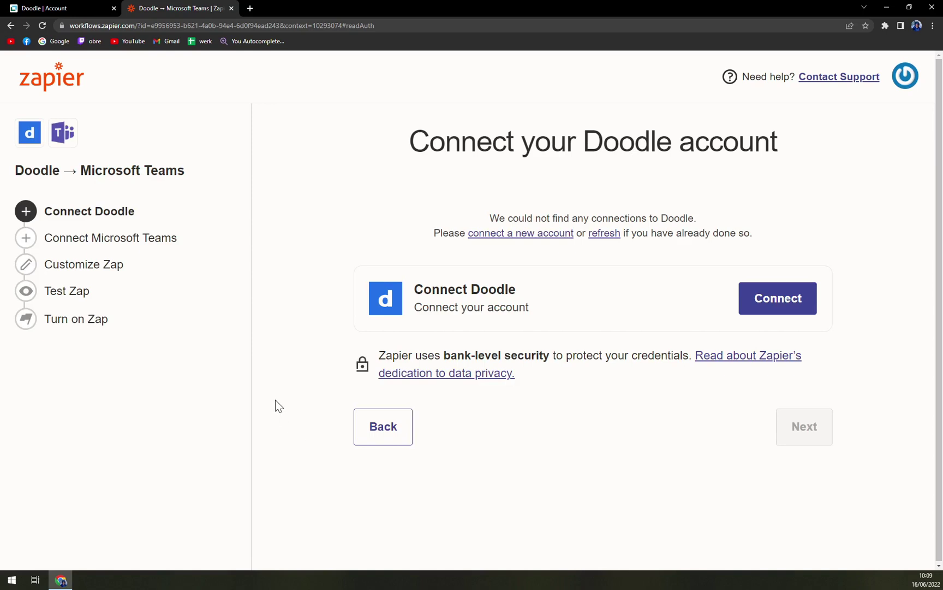
left_click(767, 313)
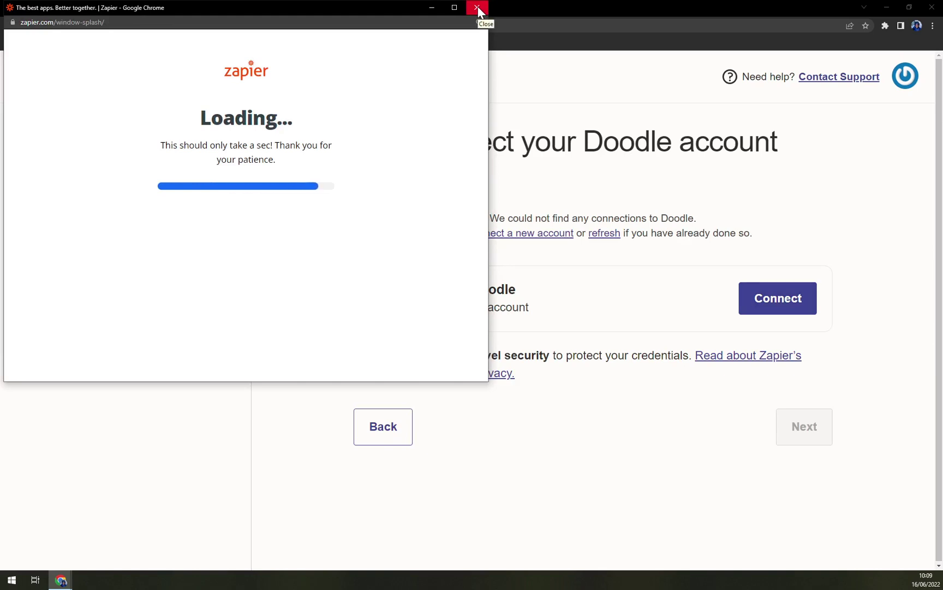
left_click(526, 9)
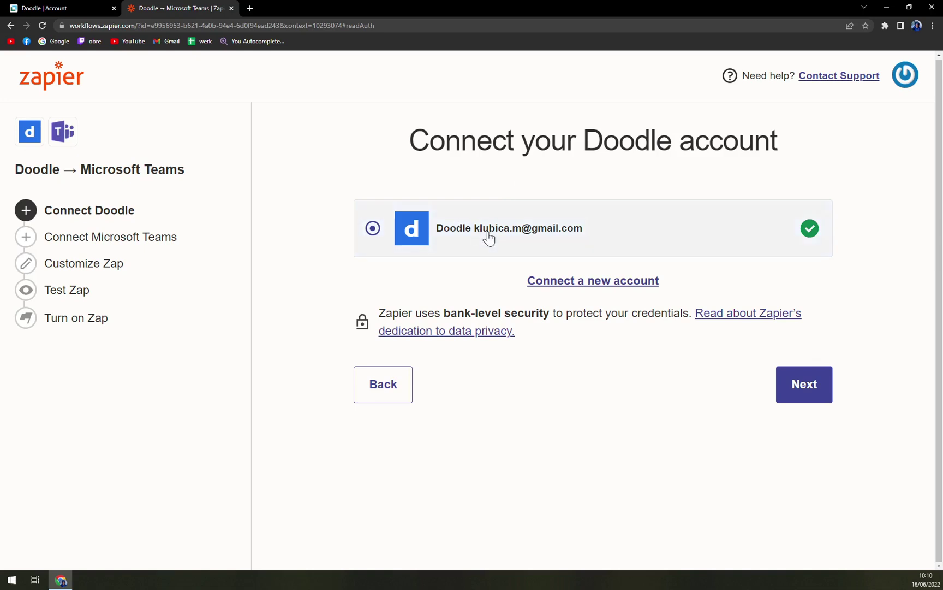
left_click(805, 398)
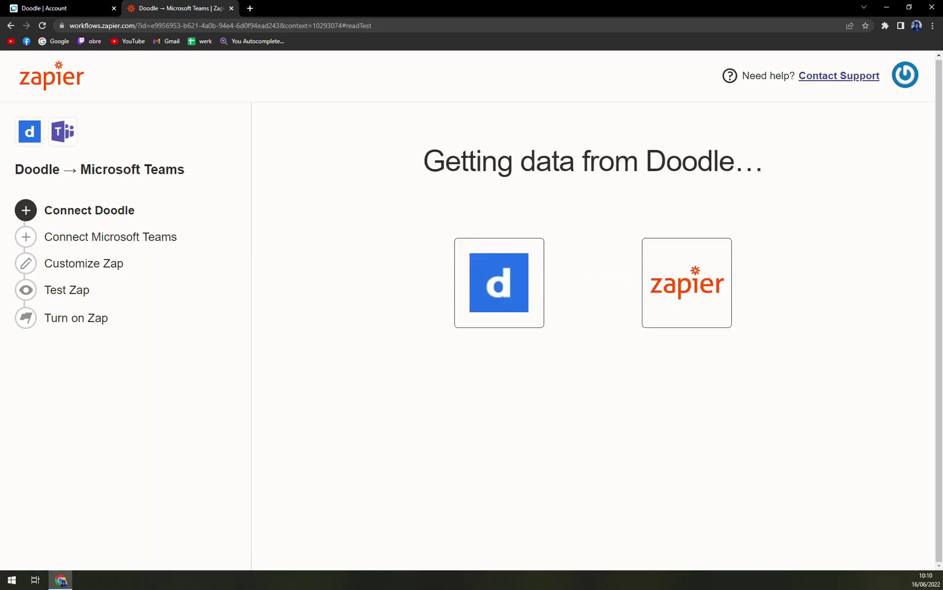
Load automate.io in a new tab, then return to the Zapier tab.
left_click(250, 8)
type("automate")
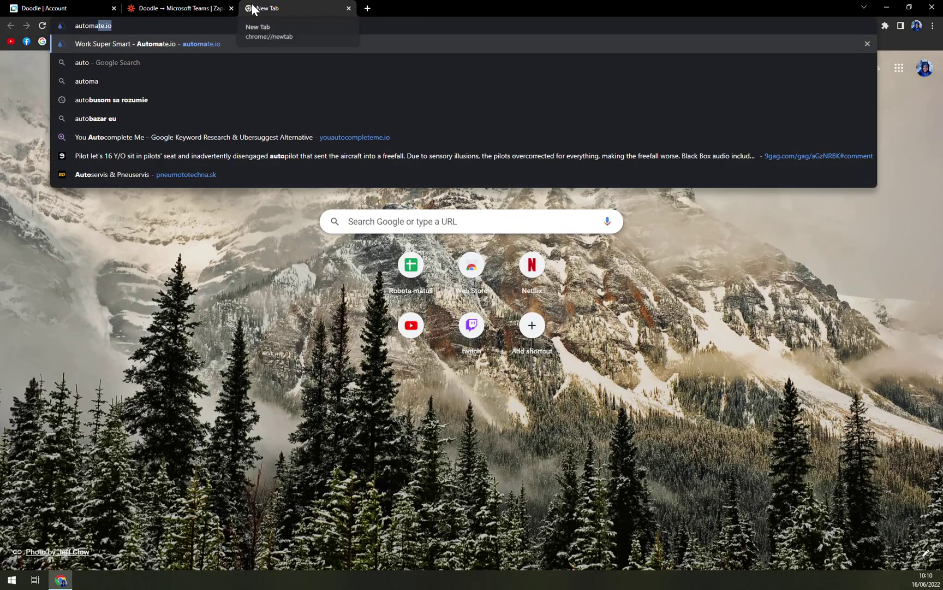
key("Return")
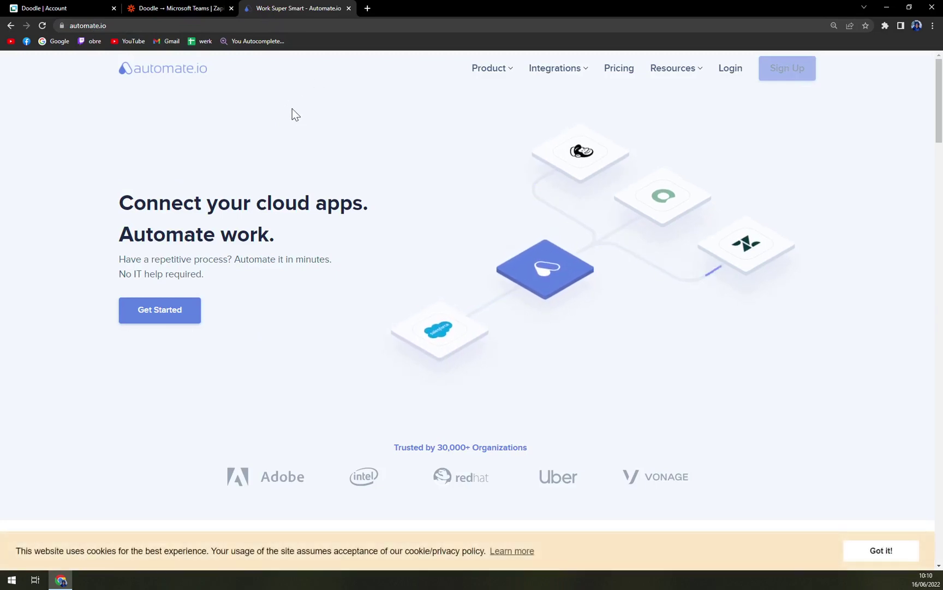
left_click(176, 7)
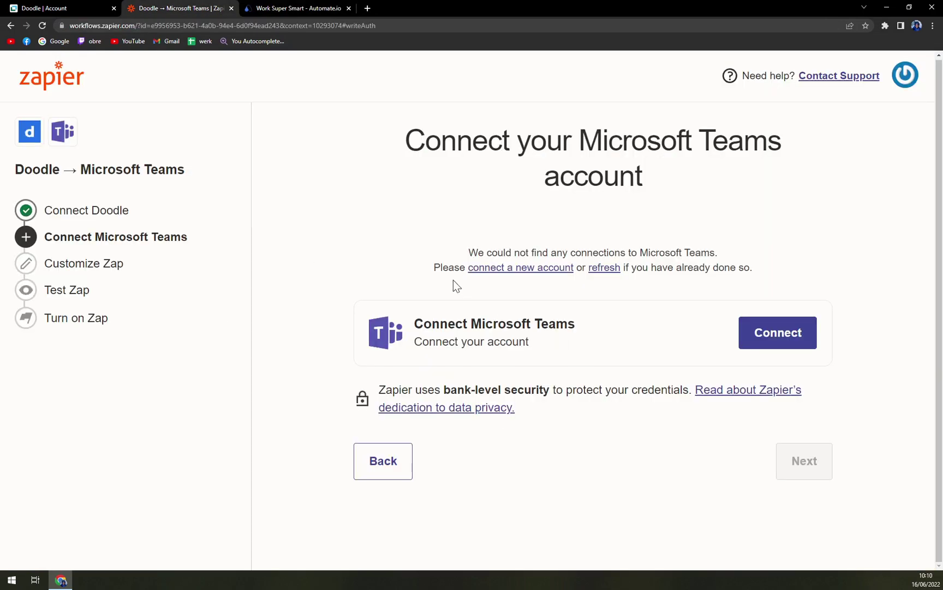
Switch to the Doodle | Account tab to view Apps & Integrations.
left_click(100, 8)
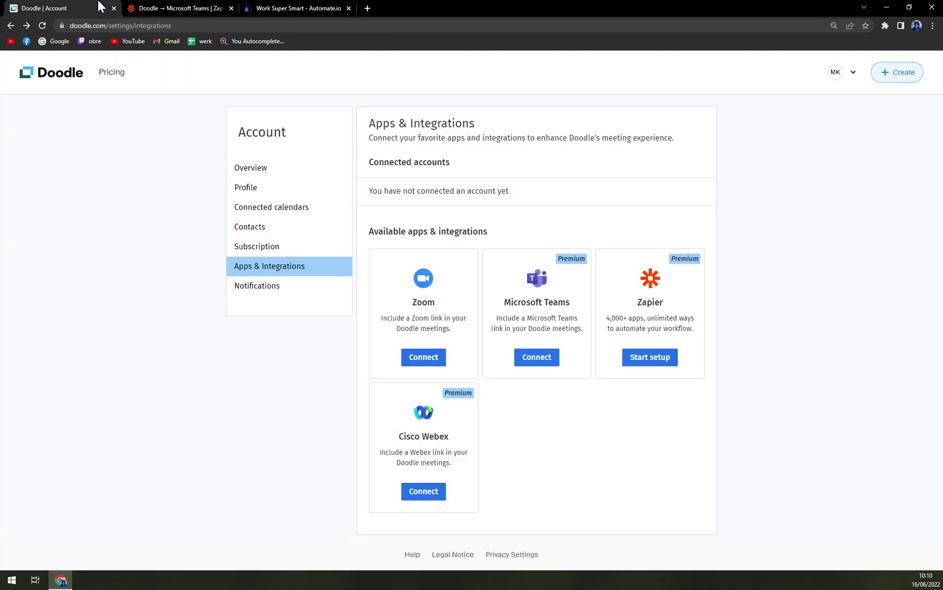